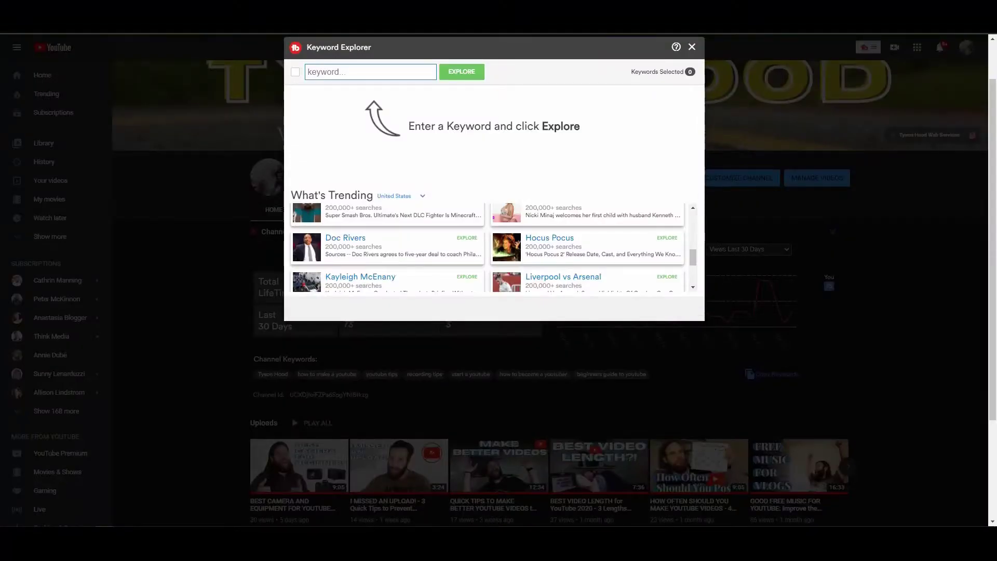
Explore the keyword "hocus pocus" to check its search score
{"action": "left_click", "coordinate": [320, 72]}
{"action": "type", "text": "hocus pocus"}
{"action": "key", "text": "Return"}
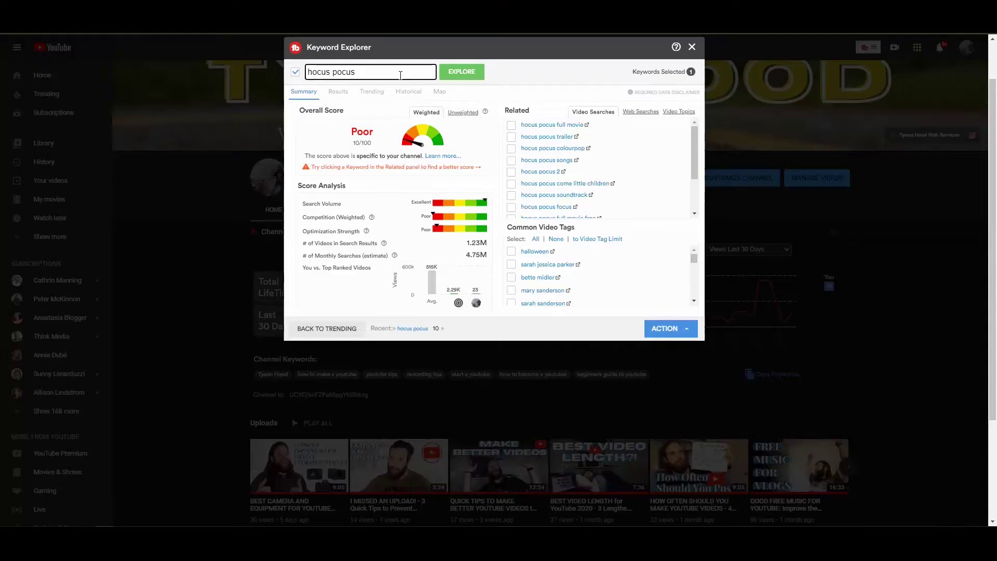
Refine the explored keyword to "hocus pocus 2020" and check its weighted and unweighted scores
{"action": "left_click", "coordinate": [400, 72]}
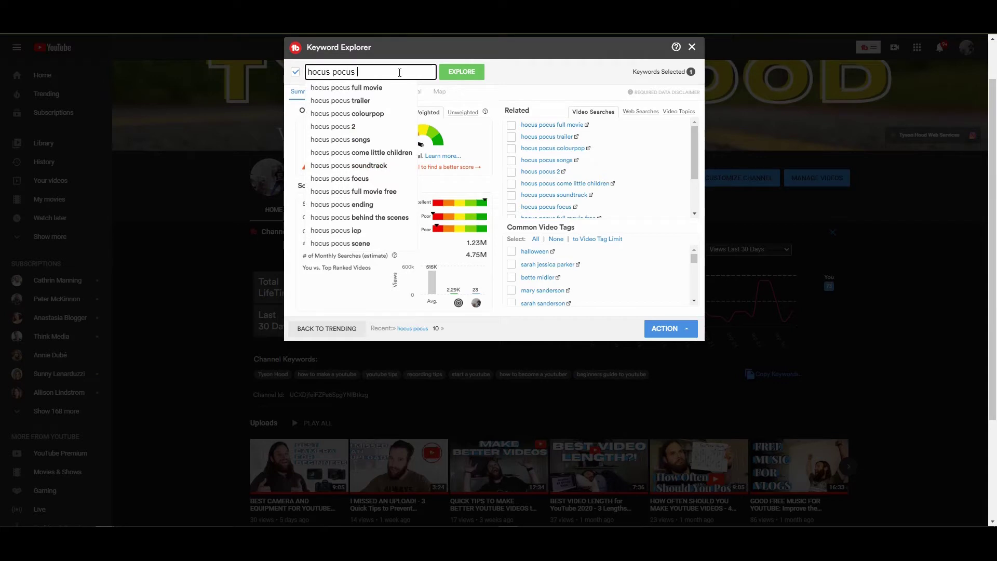
{"action": "type", "text": "2020"}
{"action": "key", "text": "Return"}
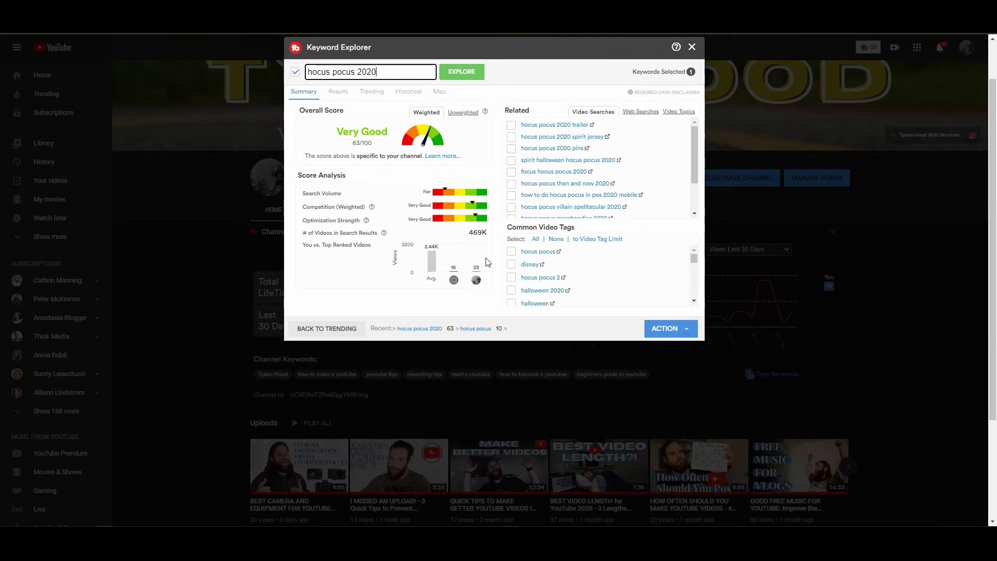
{"action": "left_click", "coordinate": [464, 113]}
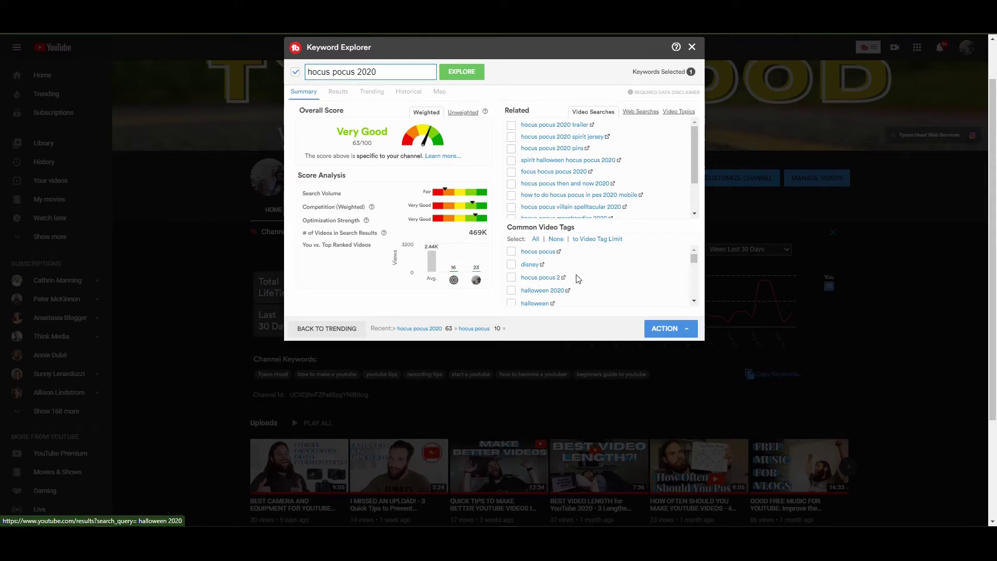
Examine the top-ranking search results for "hocus pocus 2020" and its historical interest-over-time chart
{"action": "left_click", "coordinate": [345, 94]}
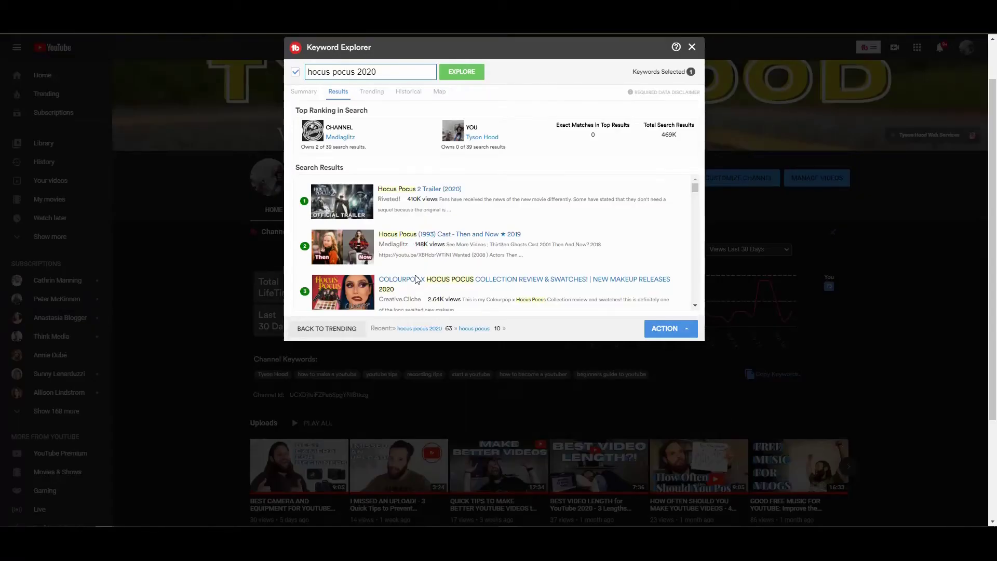
{"action": "scroll", "coordinate": [416, 280], "scroll_direction": "up", "scroll_amount": 1}
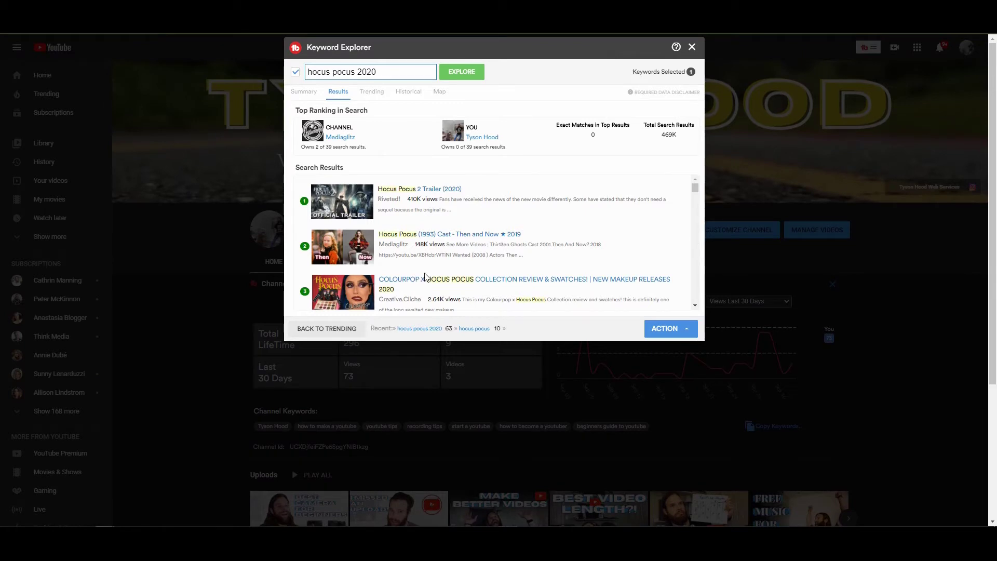
{"action": "scroll", "coordinate": [432, 256], "scroll_direction": "down", "scroll_amount": 1}
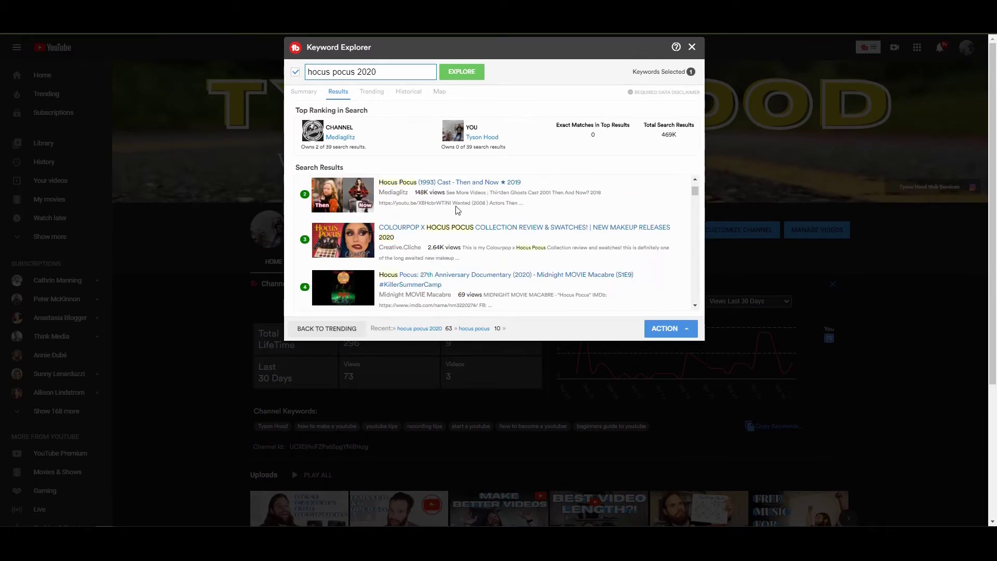
{"action": "scroll", "coordinate": [470, 182], "scroll_direction": "up", "scroll_amount": 1}
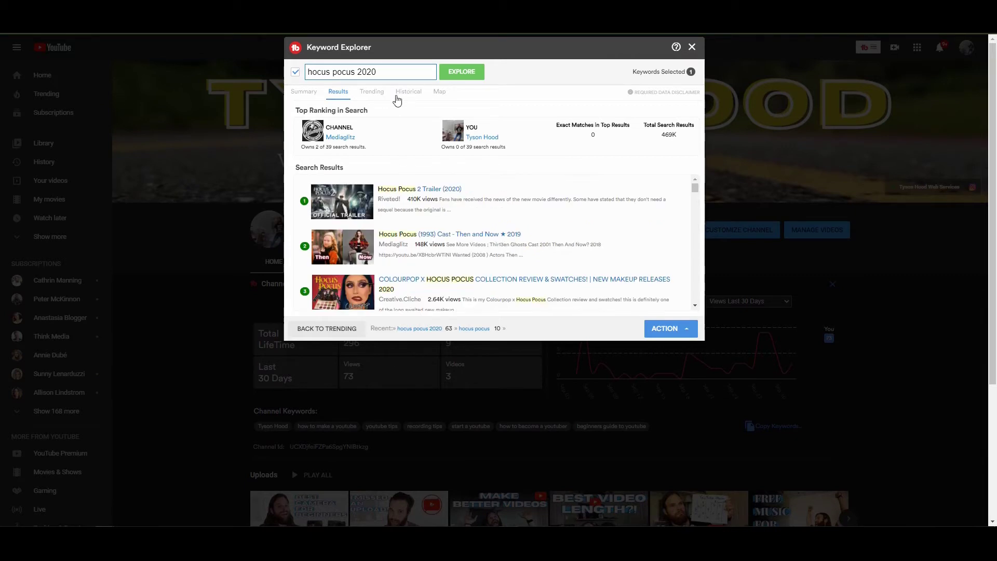
{"action": "left_click", "coordinate": [406, 95]}
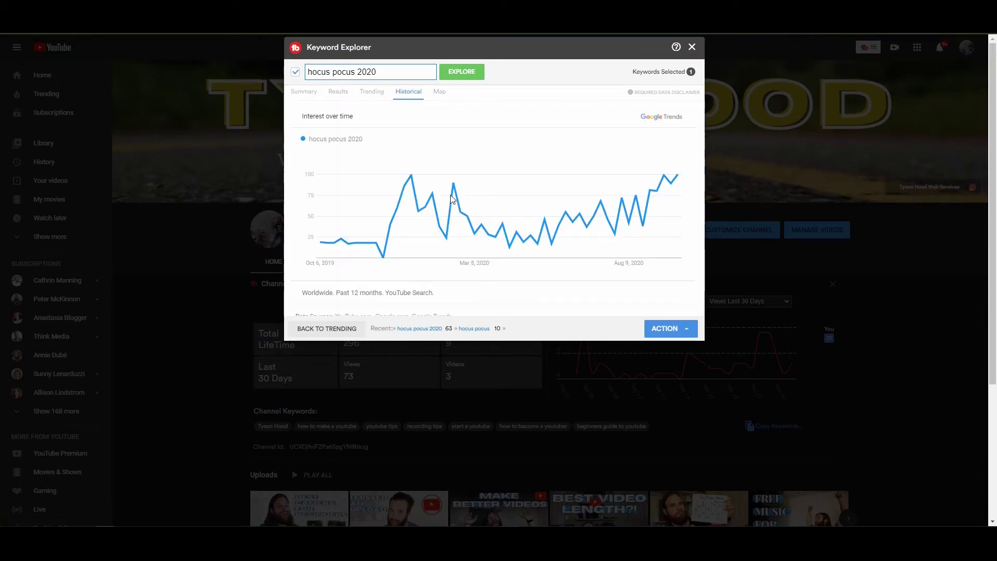
{"action": "mouse_move", "coordinate": [410, 192]}
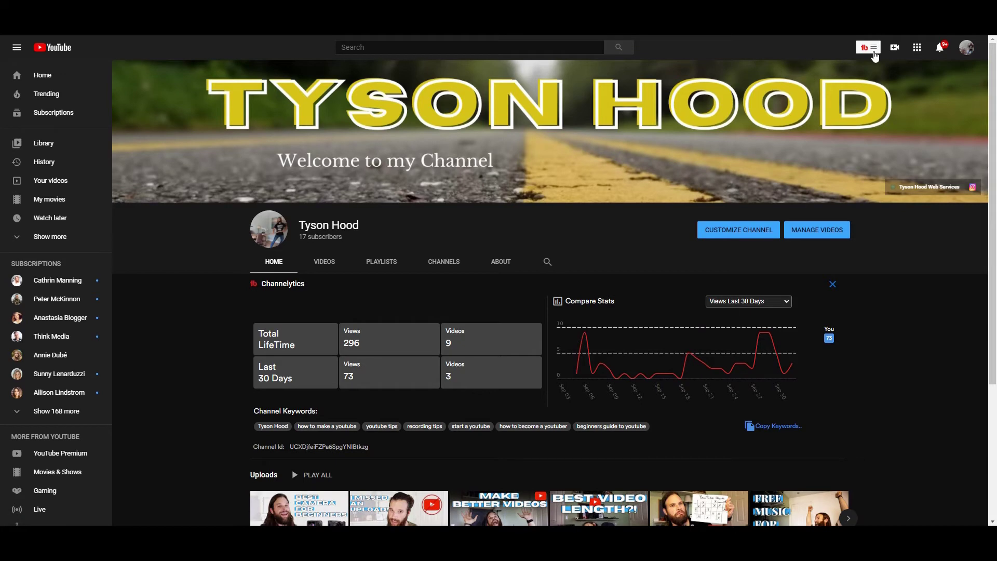
Start a new SEO Studio optimization with the target keyword "hocus pocus 2020"
{"action": "left_click", "coordinate": [869, 47]}
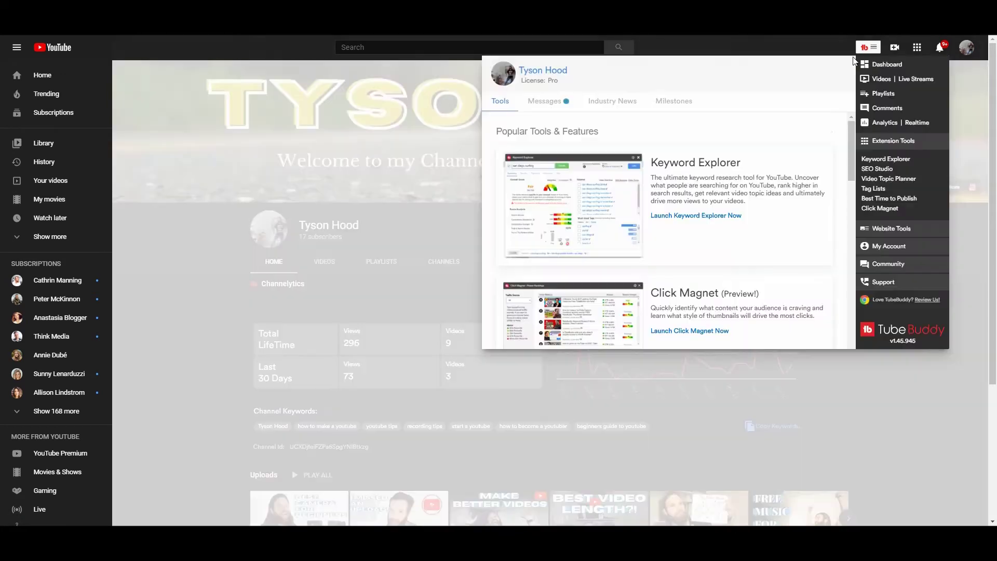
{"action": "left_click", "coordinate": [881, 170]}
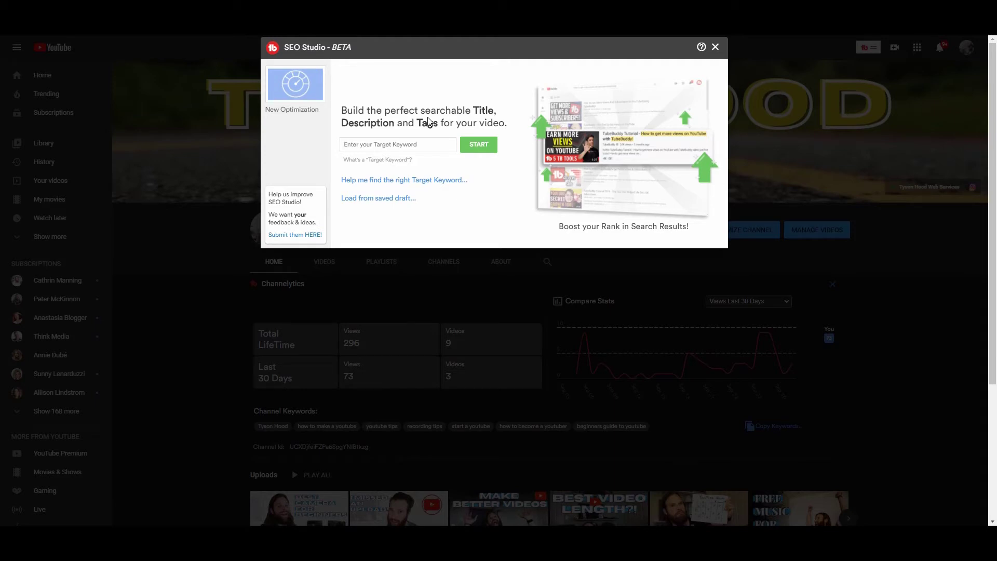
{"action": "left_click", "coordinate": [420, 143]}
{"action": "type", "text": "hocus pocus 2020"}
{"action": "left_click", "coordinate": [491, 147]}
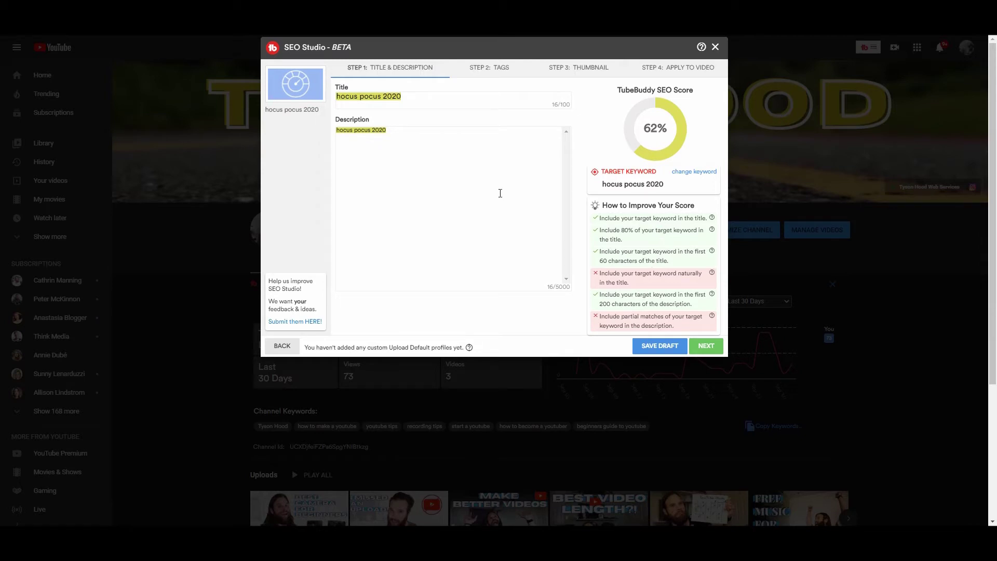
Append "- Everything you need to know!" to the video title and to the description's opening line
{"action": "left_click", "coordinate": [438, 97]}
{"action": "type", "text": "- Everything you need to know!"}
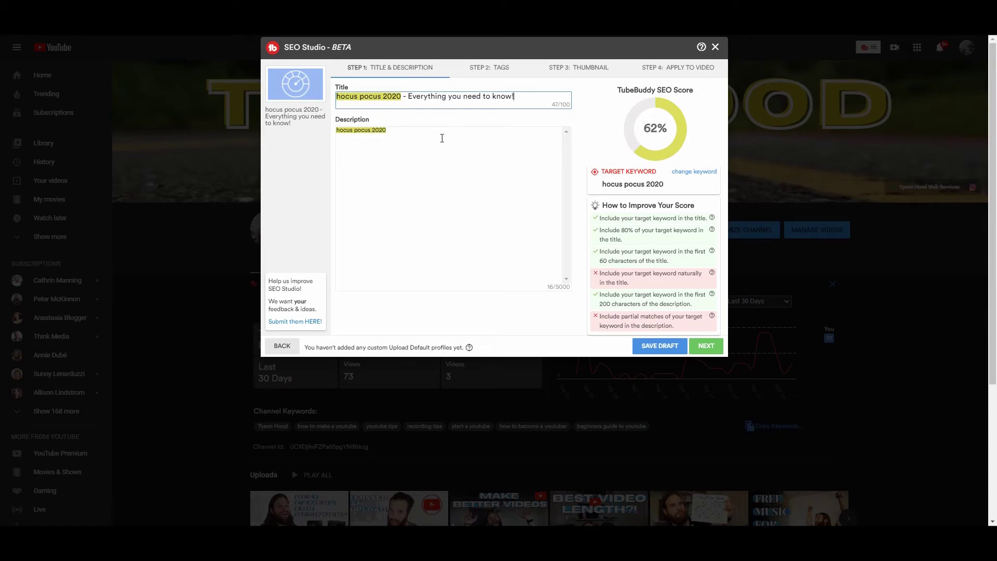
{"action": "left_click", "coordinate": [448, 165]}
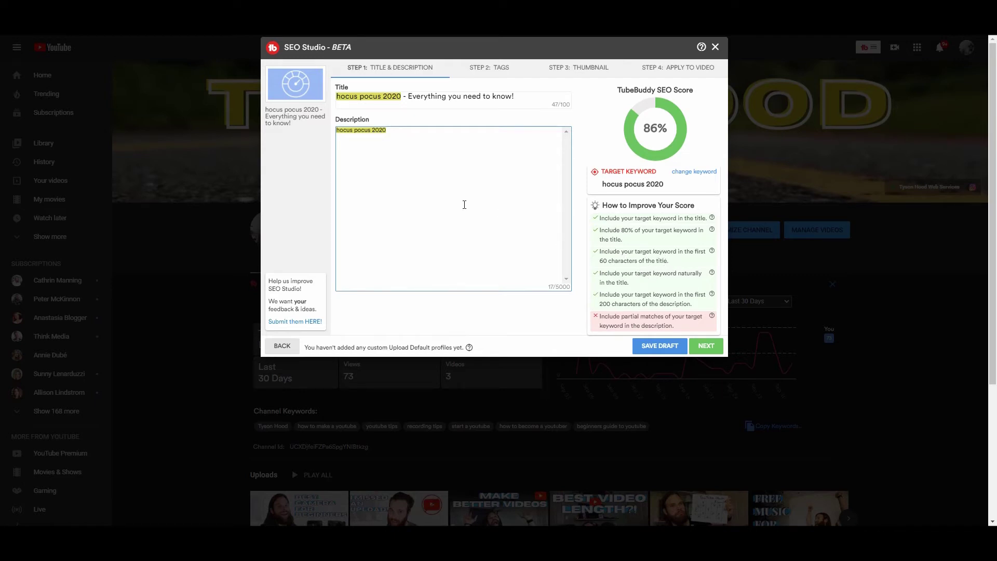
{"action": "type", "text": "- Everything you need to know!"}
Add a description paragraph starting "In today's video we're going to talk about Hocus Pocus this year!" that repeats the words hocus, pocus and 2020
{"action": "key", "text": "Return"}
{"action": "key", "text": "Return"}
{"action": "type", "text": "In today's video we're going to talk about Hocus Pocus this year! I'm headed in to morrow to watch hocus pocus tomorrow in theatres and am excited! As you know you can't have Hocus without pocus! Escpecially not in 2020."}
{"action": "left_click", "coordinate": [580, 136]}
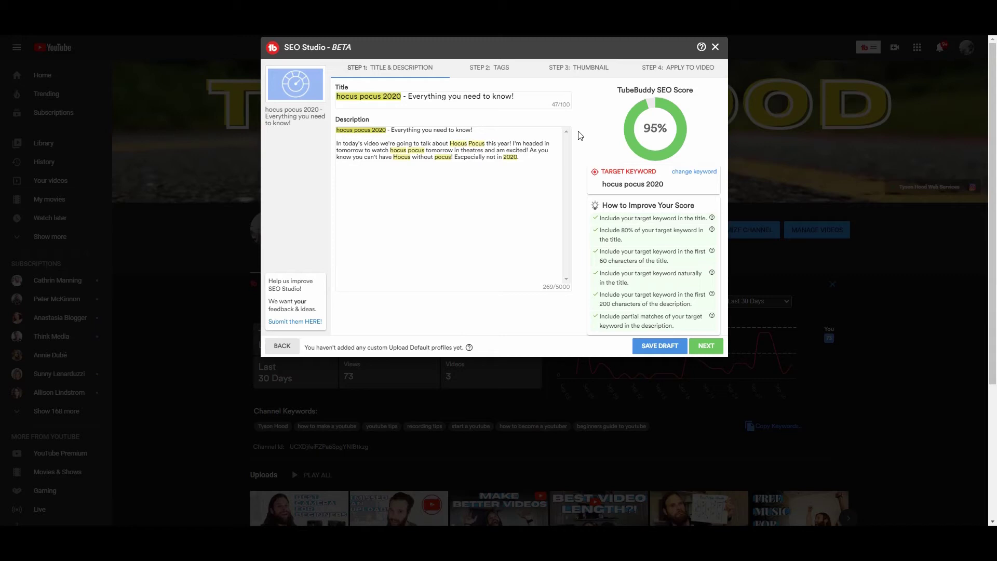
{"action": "scroll", "coordinate": [646, 240], "scroll_direction": "down", "scroll_amount": 2}
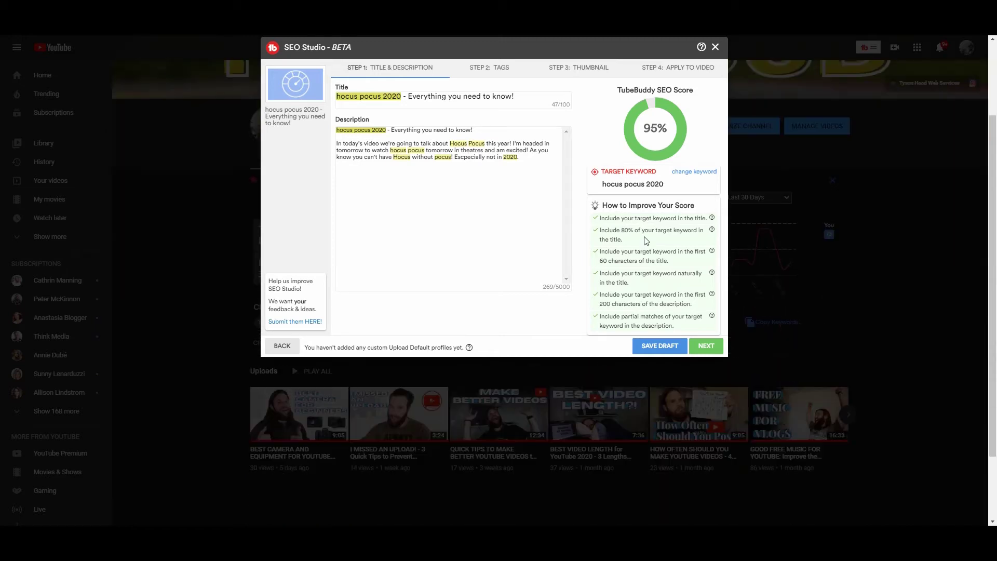
{"action": "scroll", "coordinate": [647, 239], "scroll_direction": "up", "scroll_amount": 1}
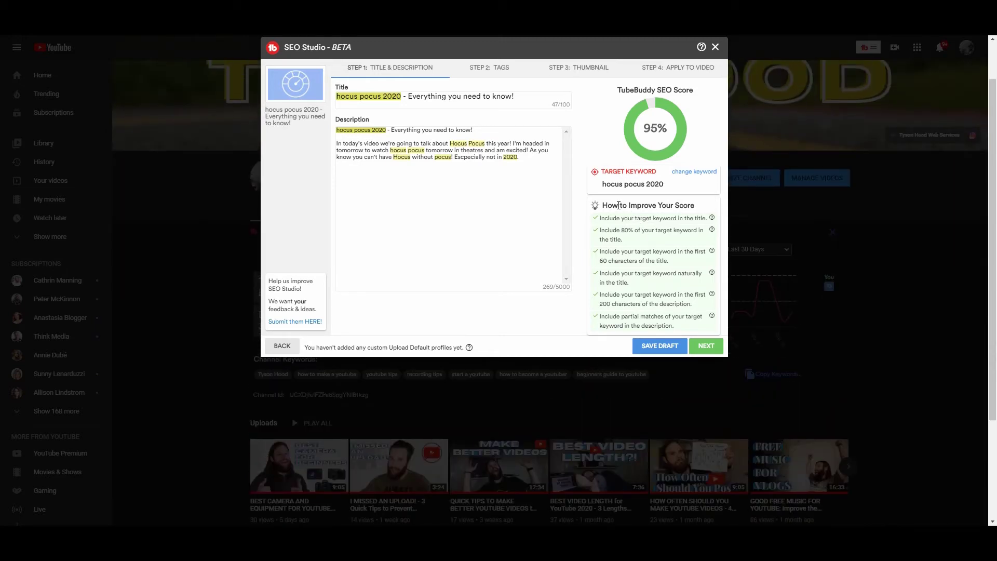
Add the suggested tags "spirit halloween hocus pocus 2020", "focus hocus pocus 2020", "hocus pocus hten and now 2020" and "hocus pocus hen and now 2020"
{"action": "left_click", "coordinate": [704, 350]}
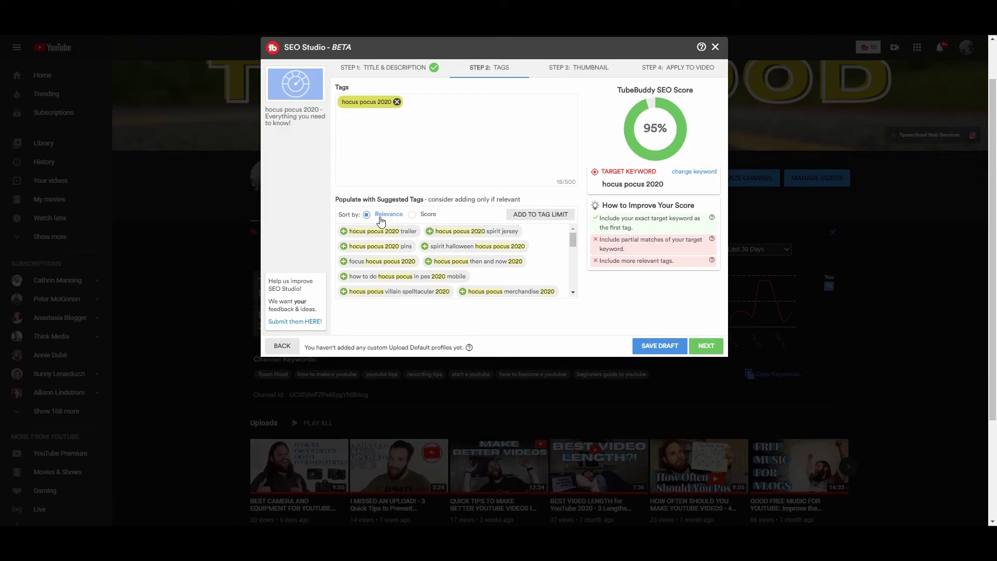
{"action": "left_click", "coordinate": [413, 217]}
{"action": "left_click", "coordinate": [391, 217]}
{"action": "left_click", "coordinate": [475, 246]}
{"action": "left_click", "coordinate": [378, 261]}
{"action": "scroll", "coordinate": [441, 259], "scroll_direction": "down", "scroll_amount": 2}
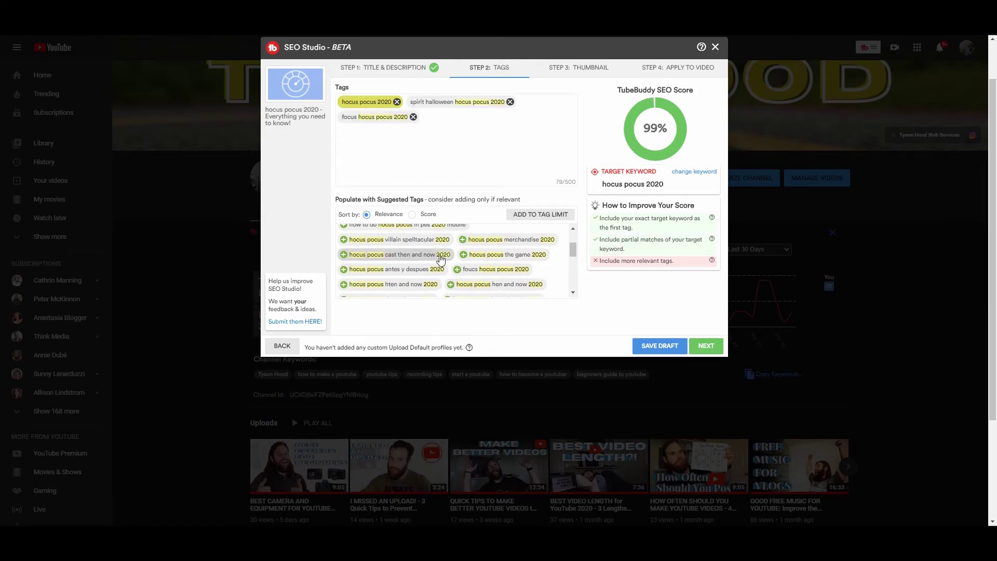
{"action": "left_click", "coordinate": [344, 285]}
{"action": "left_click", "coordinate": [451, 284]}
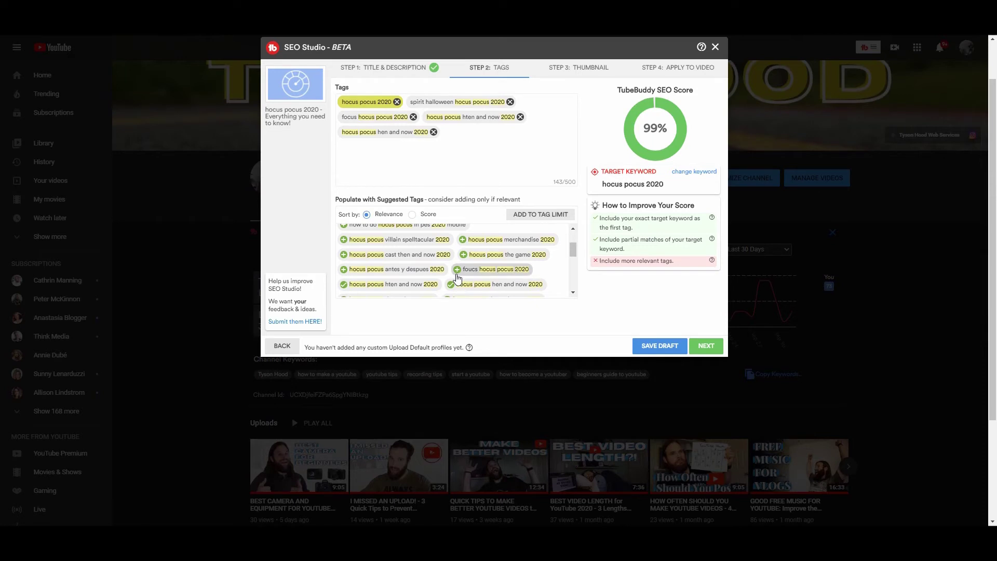
Add the custom tags "hocus" and "pcus" to the video's tag list
{"action": "left_click", "coordinate": [488, 164]}
{"action": "type", "text": "hocus"}
{"action": "key", "text": "Return"}
{"action": "type", "text": "pcus"}
{"action": "key", "text": "Return"}
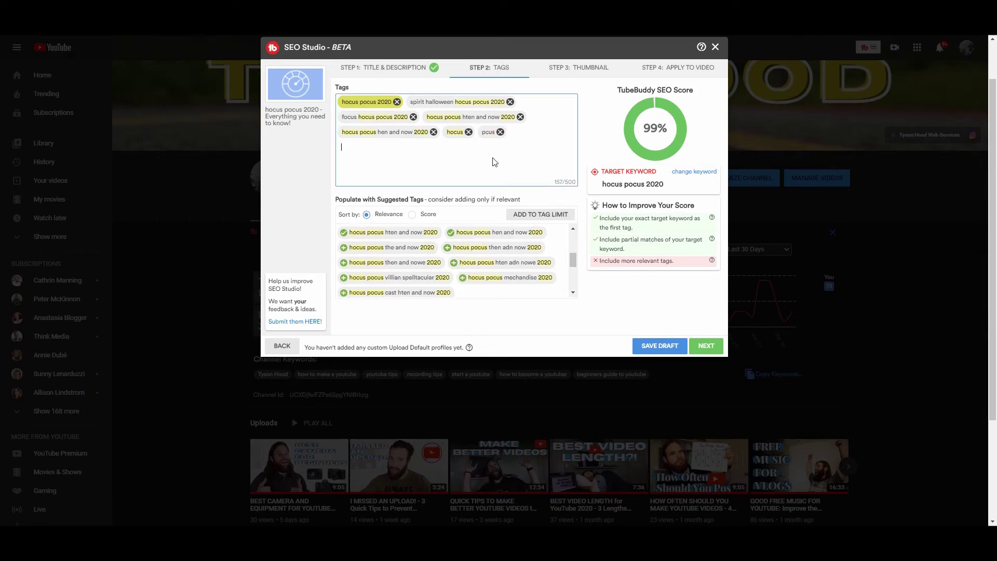
Add more tags, including "hocus pocus in theatres 2020", "hocus pocus review" and "hocus pocus 2020 pins", and remove "hocus pocus 2020 trailer"
{"action": "left_click", "coordinate": [514, 216]}
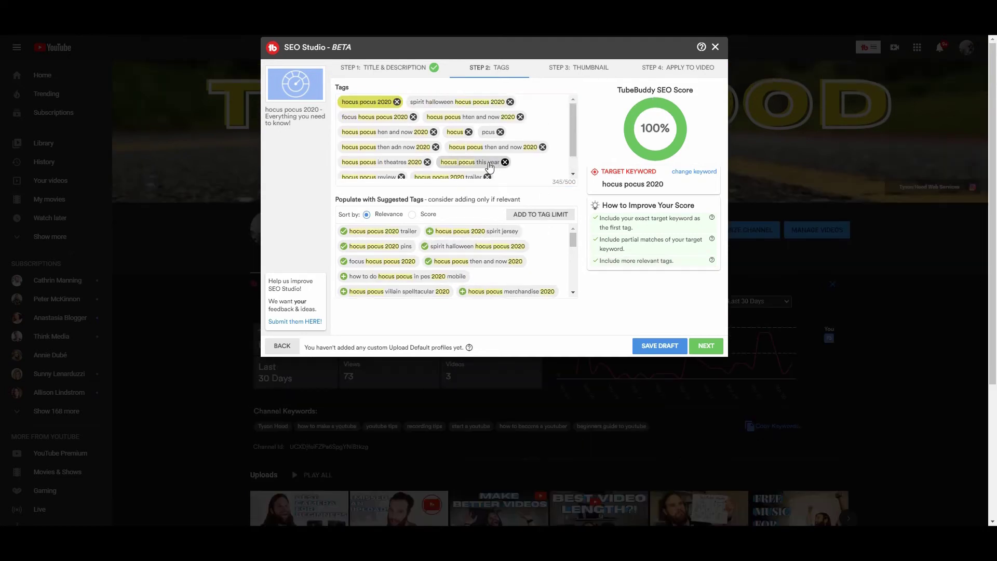
{"action": "scroll", "coordinate": [493, 165], "scroll_direction": "down", "scroll_amount": 1}
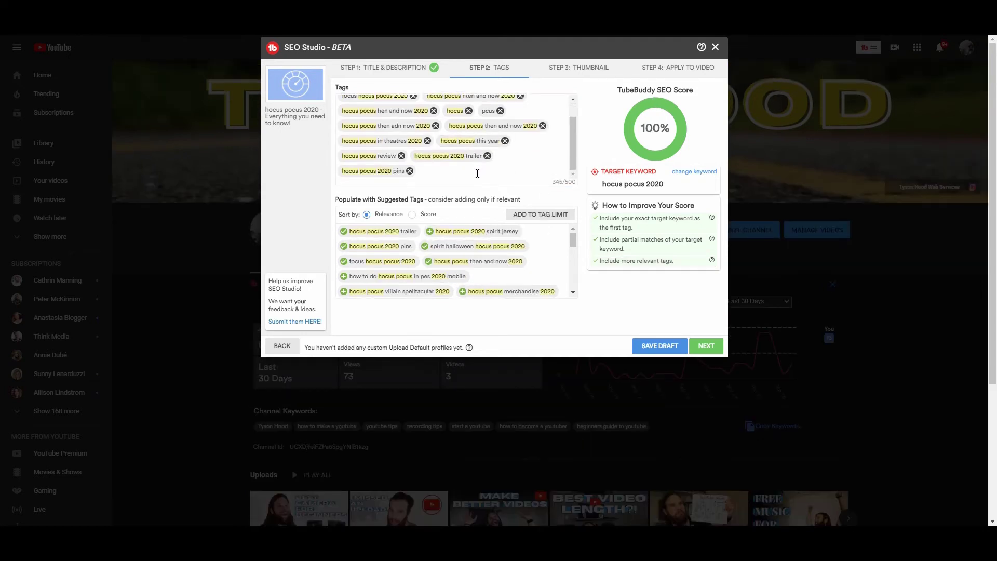
{"action": "left_click", "coordinate": [487, 156]}
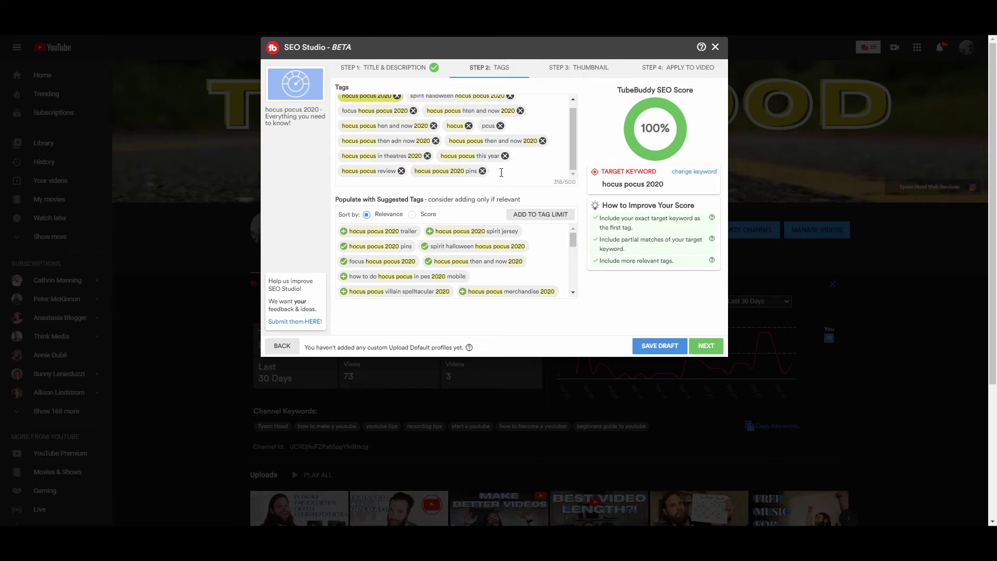
{"action": "scroll", "coordinate": [501, 172], "scroll_direction": "up", "scroll_amount": 1}
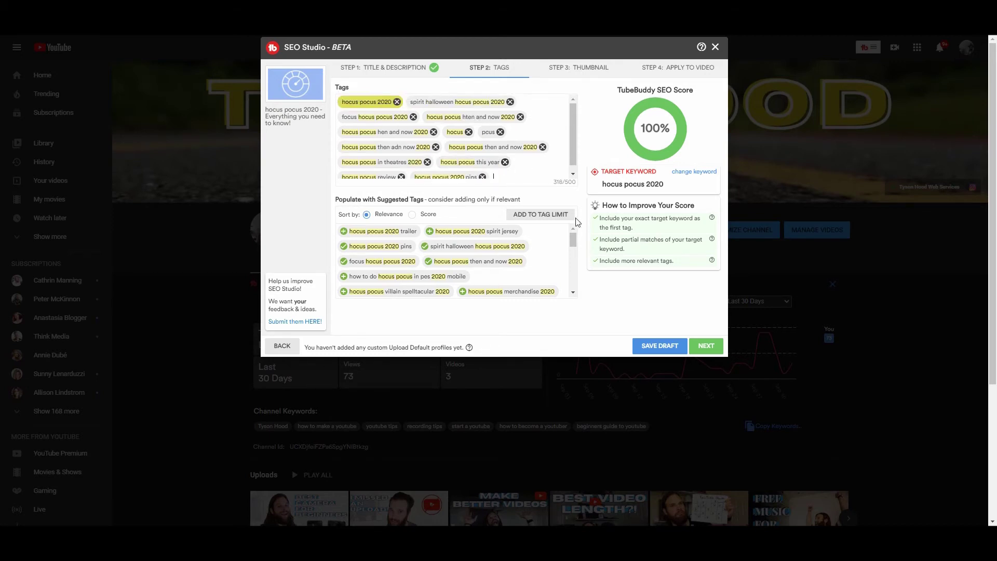